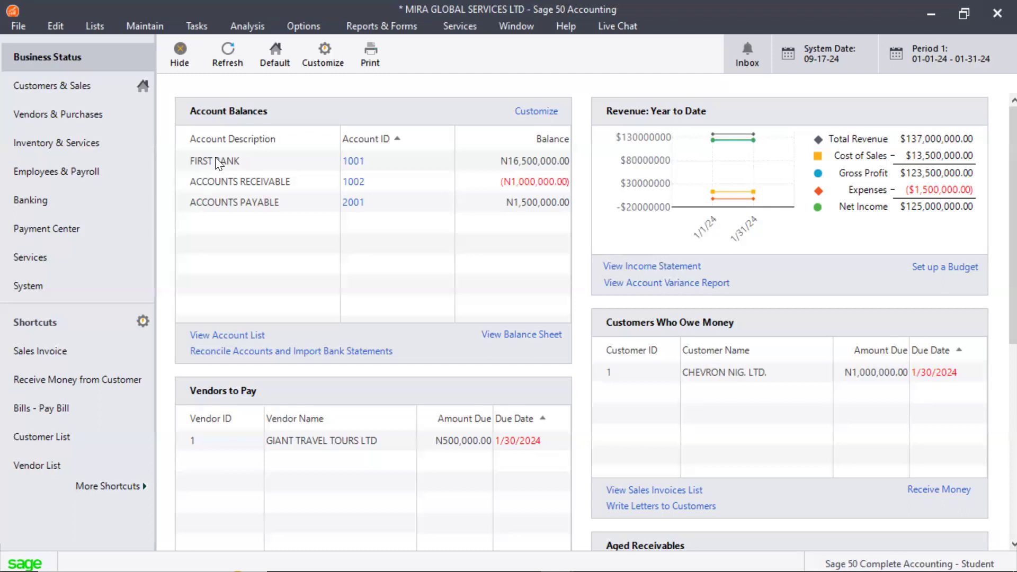
Step: Open Account Reconciliation and mark payments 002 and 01 and the 120,000,000.00 check 0001 as uncleared
click(196, 26)
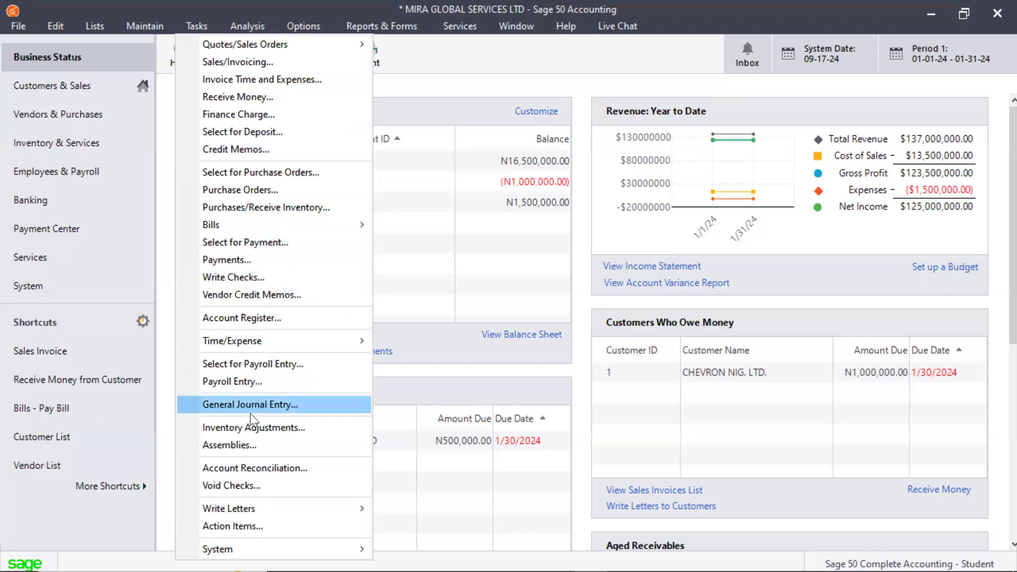
click(243, 467)
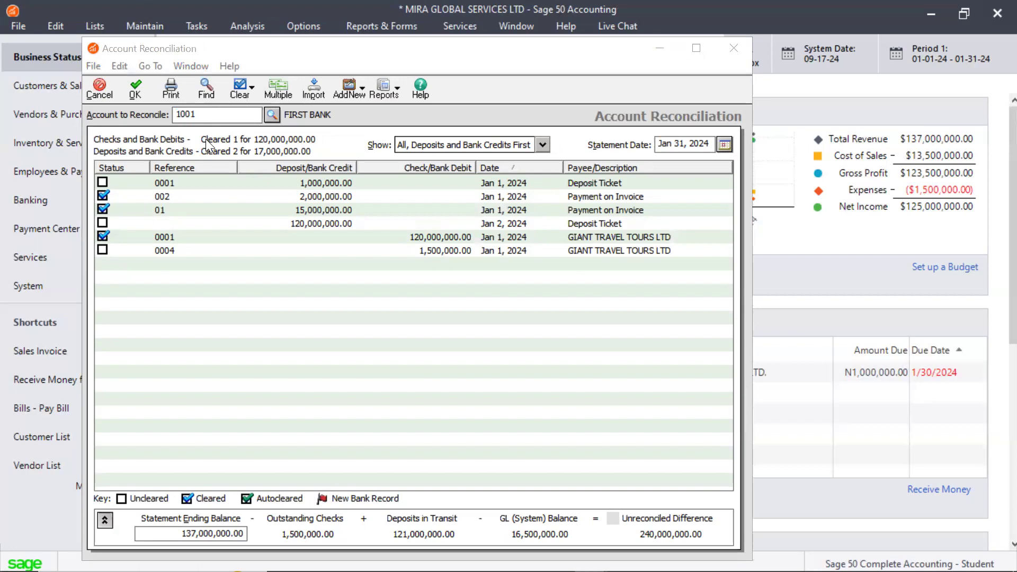
click(102, 195)
click(102, 210)
click(102, 237)
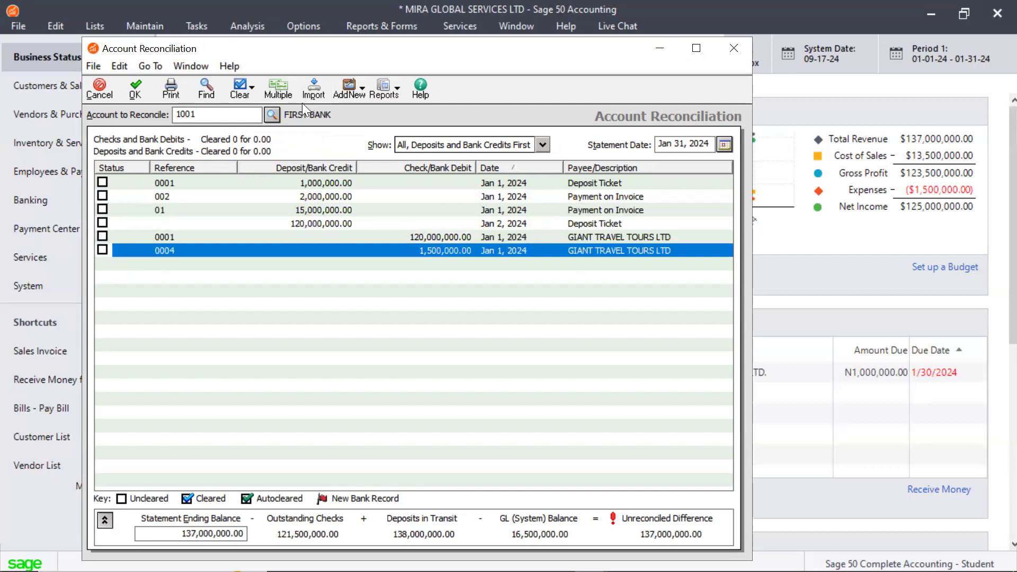
Step: Choose account 1001 FIRST BANK for reconciliation and show All, Deposits and Bank Credits First
click(271, 117)
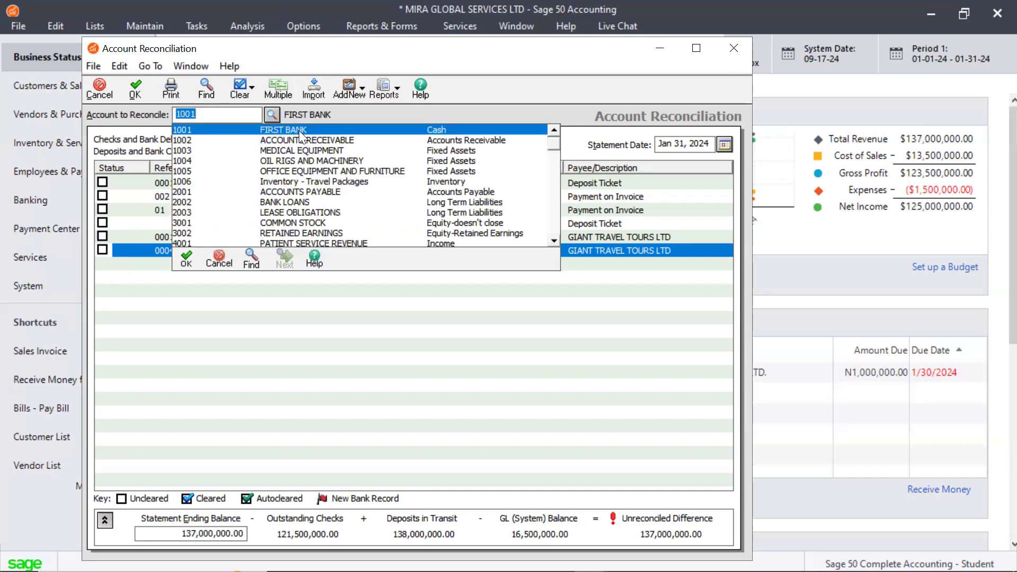
double_click(299, 129)
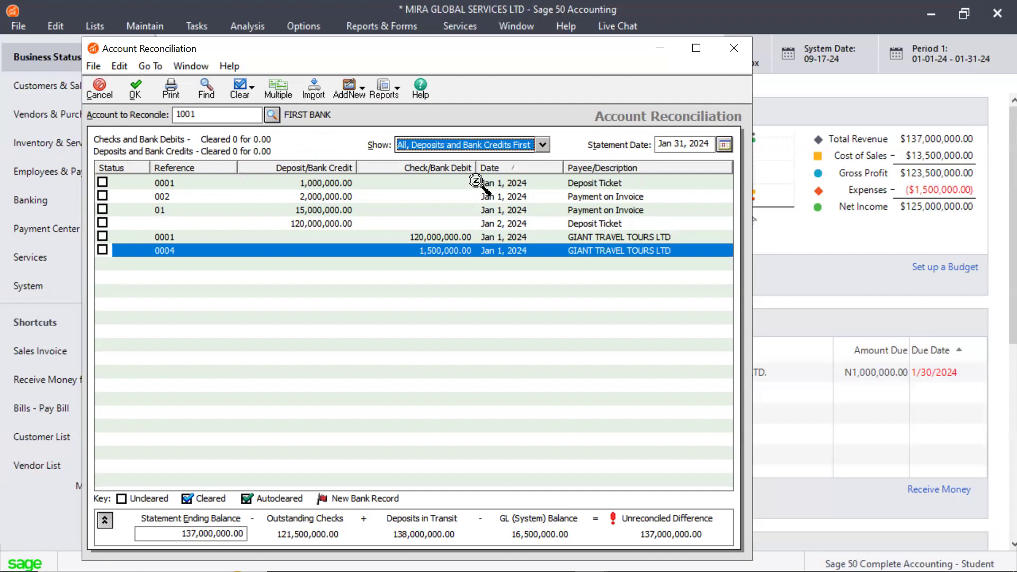
click(544, 146)
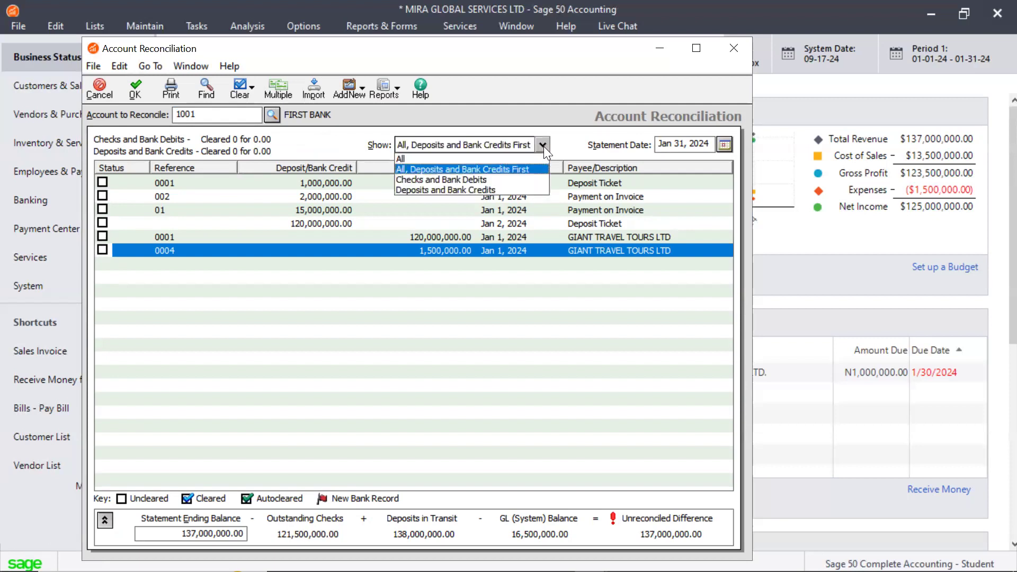
click(413, 169)
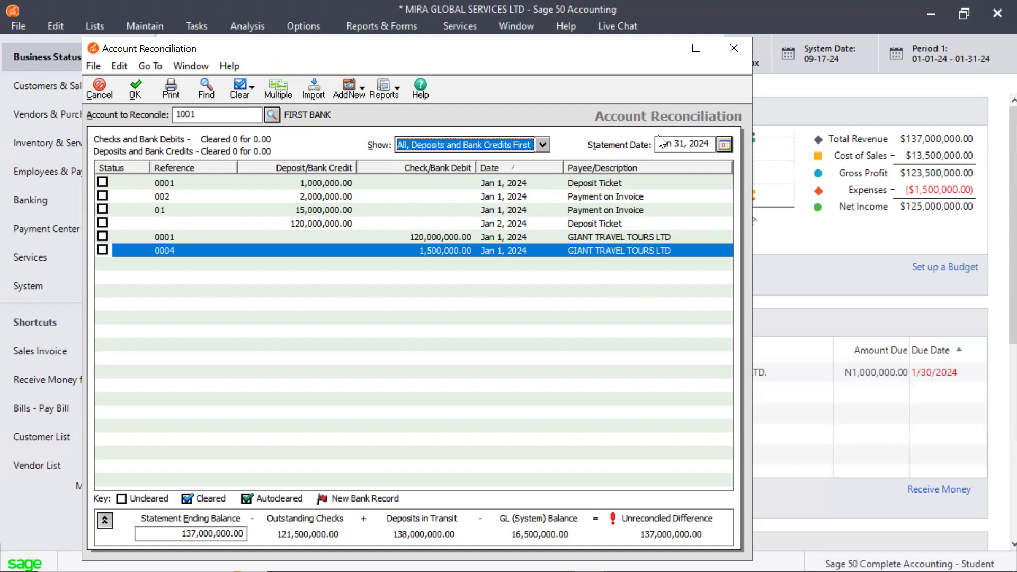
Step: Set the statement date to Sep 30, 2024 and save the modified reconciliation record
click(724, 145)
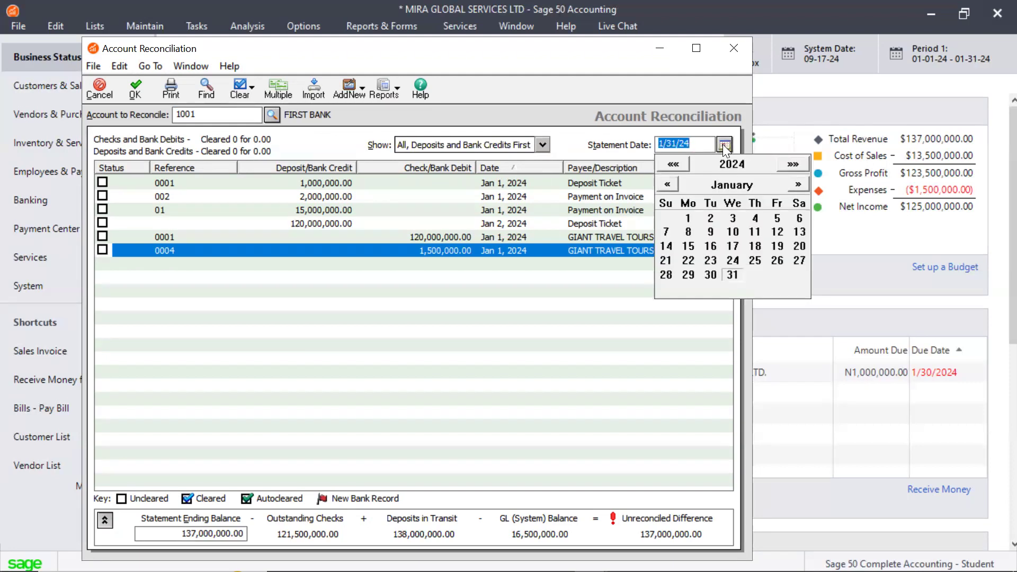
click(798, 184)
click(798, 184)
click(798, 184)
click(798, 183)
click(798, 184)
click(798, 184)
click(798, 184)
click(798, 184)
click(798, 184)
click(798, 184)
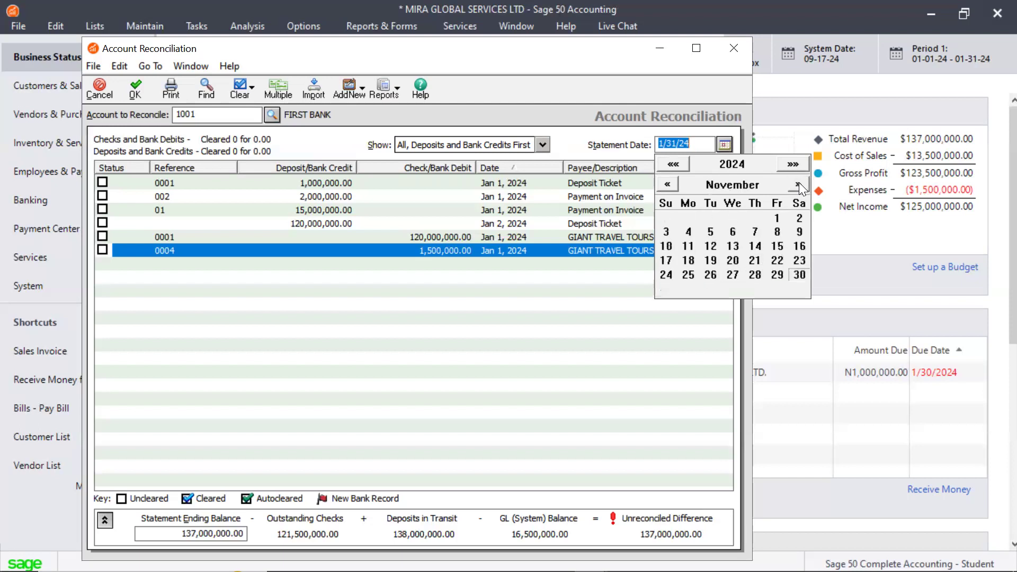
click(668, 183)
click(669, 184)
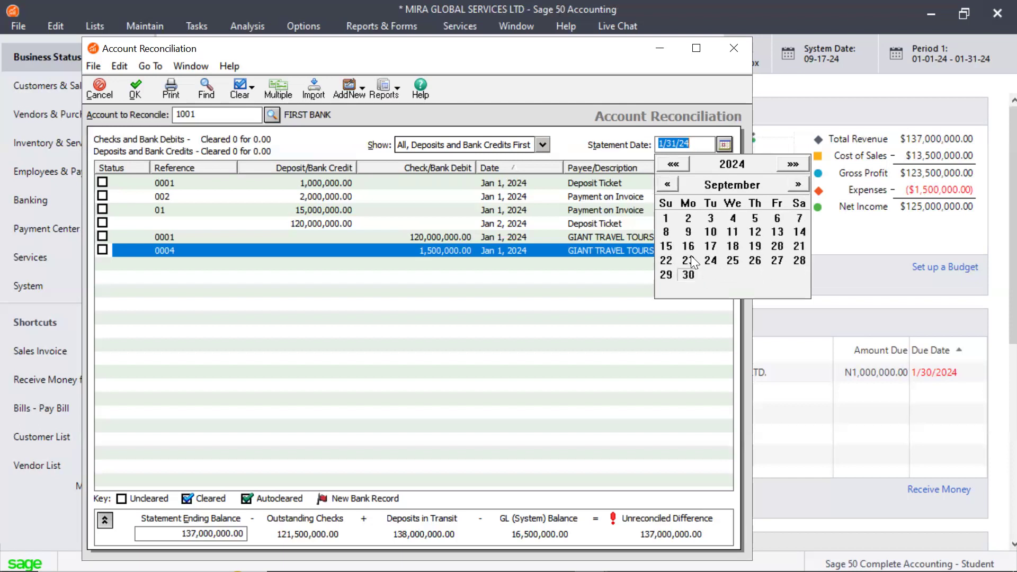
click(688, 275)
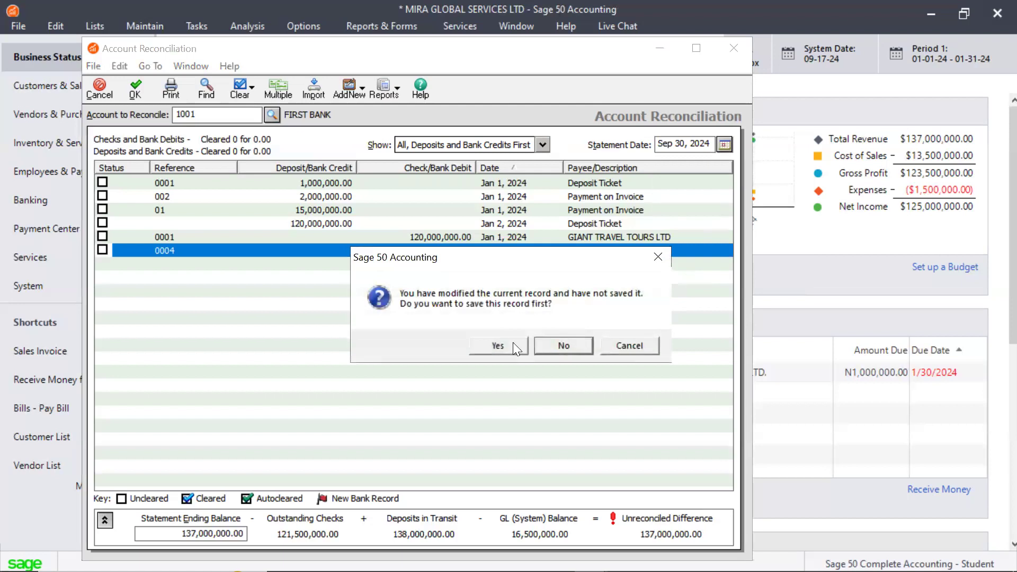
click(498, 345)
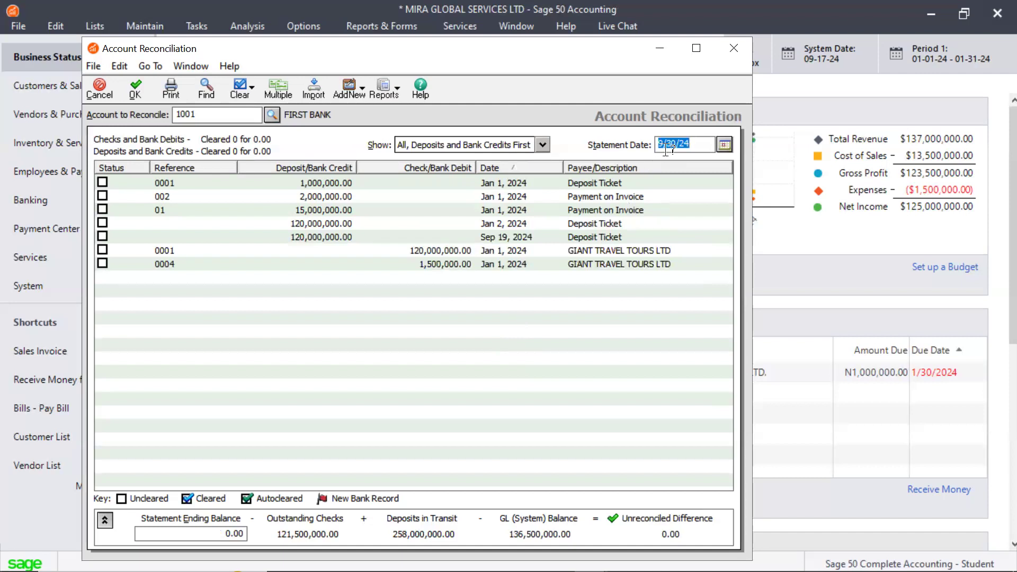
Step: Set the reconciliation's statement date to Dec 31, 2024
click(725, 144)
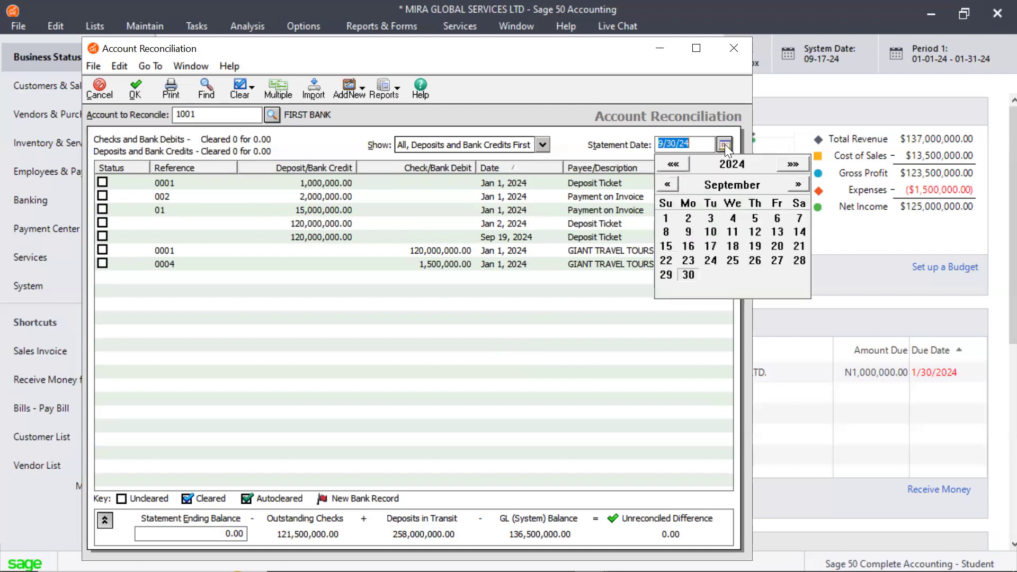
click(798, 185)
click(798, 185)
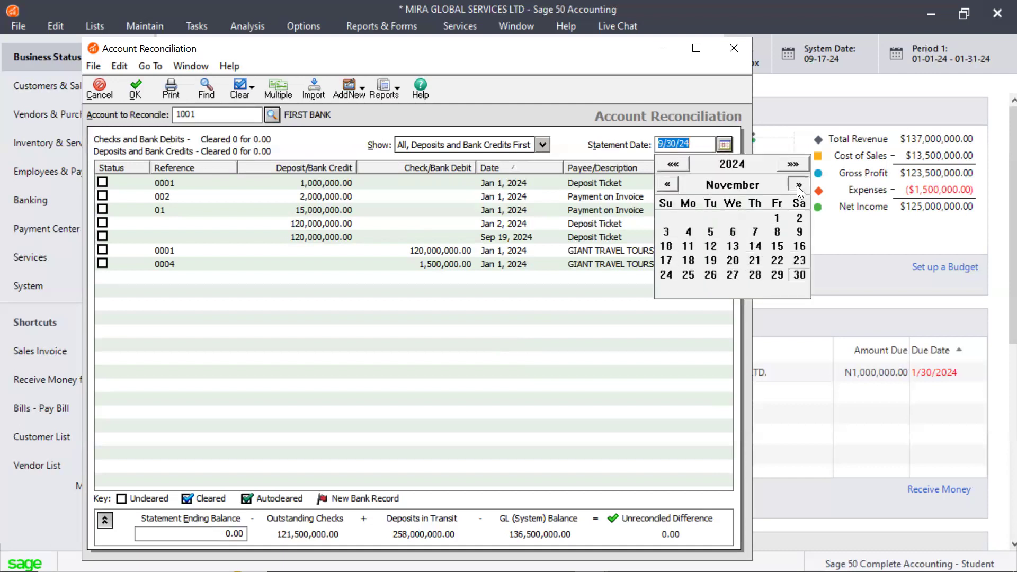
click(798, 185)
click(708, 274)
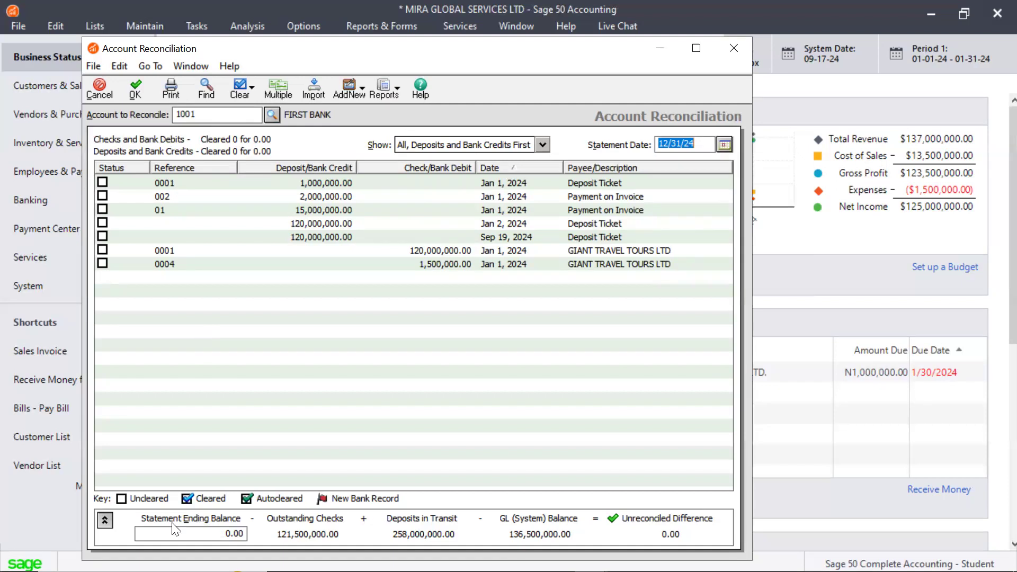
Step: Enter 136,500,000.00 as the statement ending balance
click(210, 534)
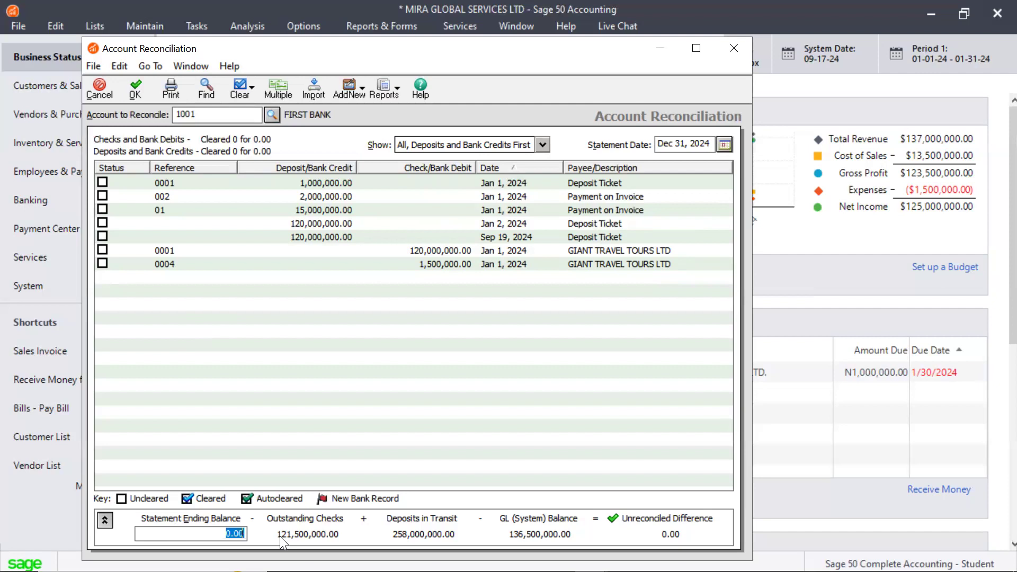
text(136500000)
click(361, 339)
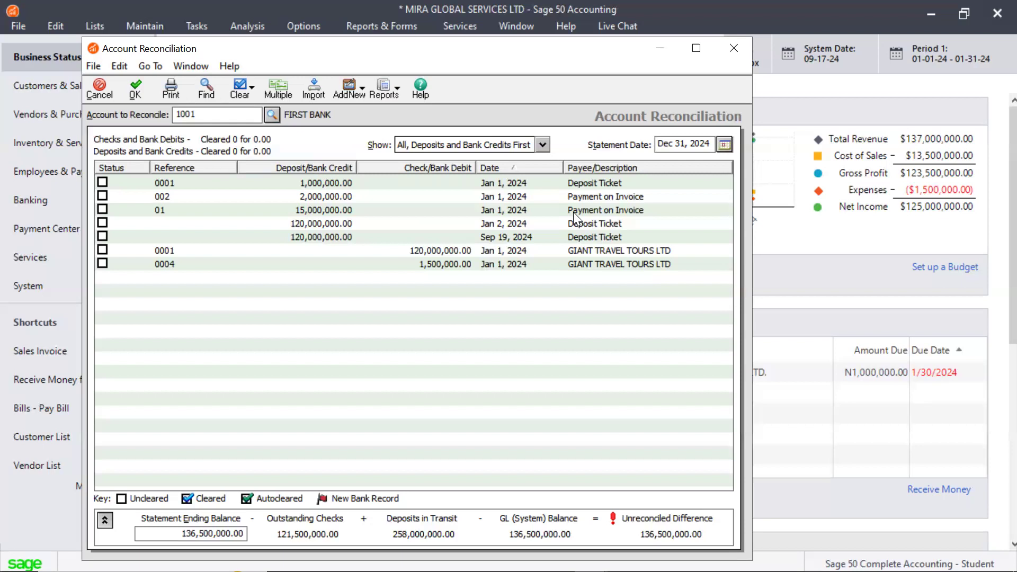
click(102, 183)
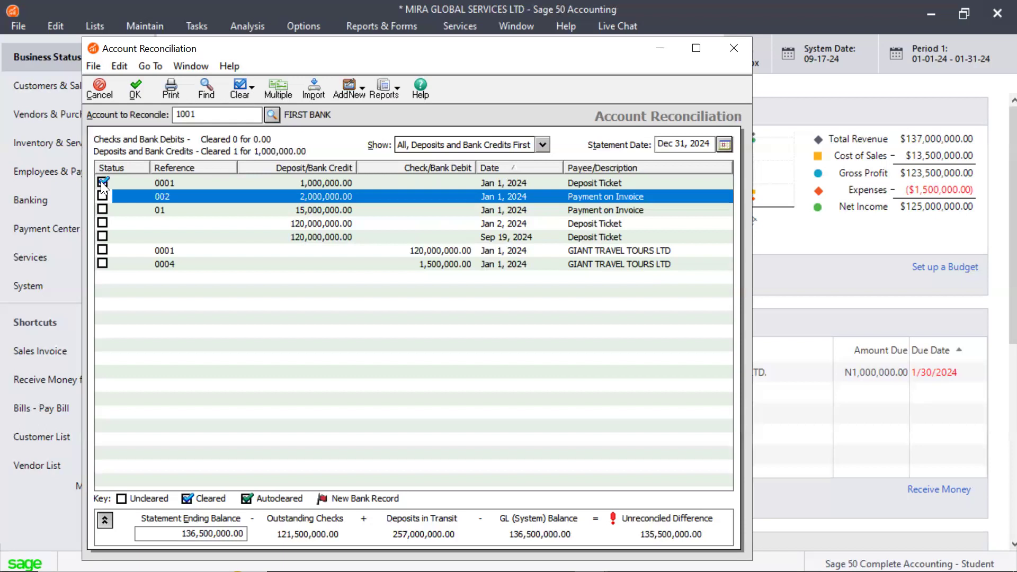
click(102, 182)
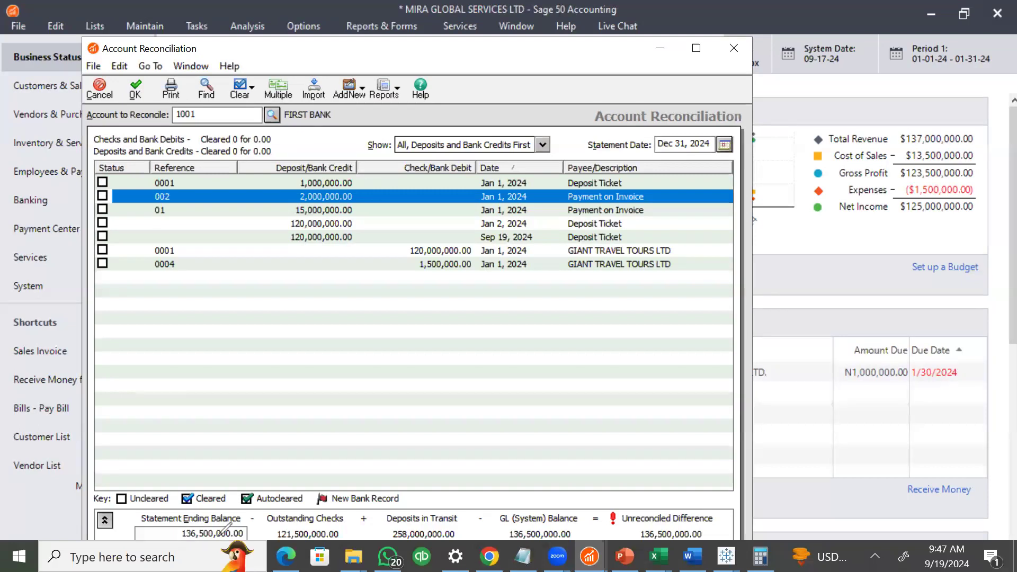
mouse_move(132, 522)
mouse_down()
mouse_move(156, 546)
mouse_move(193, 551)
mouse_move(242, 549)
mouse_move(248, 535)
mouse_up()
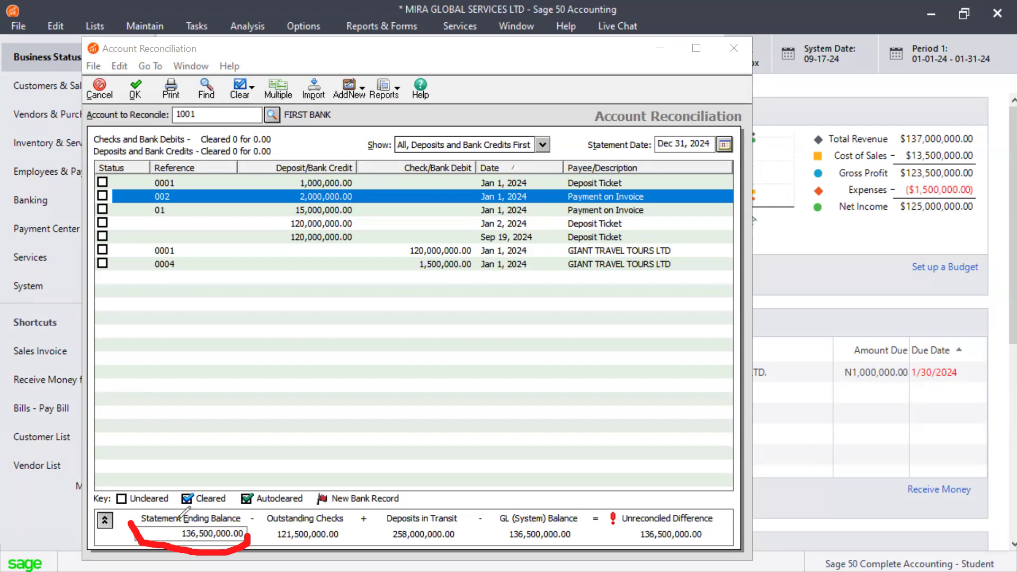
mouse_move(627, 531)
mouse_down()
mouse_move(638, 549)
mouse_move(699, 551)
mouse_move(732, 524)
mouse_up()
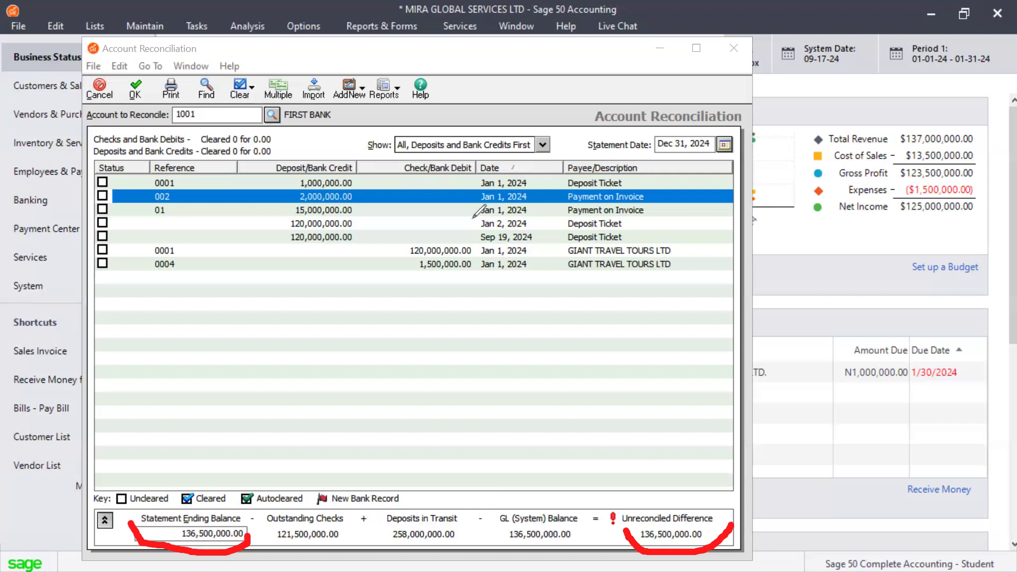
Step: Mark the Jan 1, 2024 deposit ticket 0001 for 1,000,000.00 as cleared
click(102, 183)
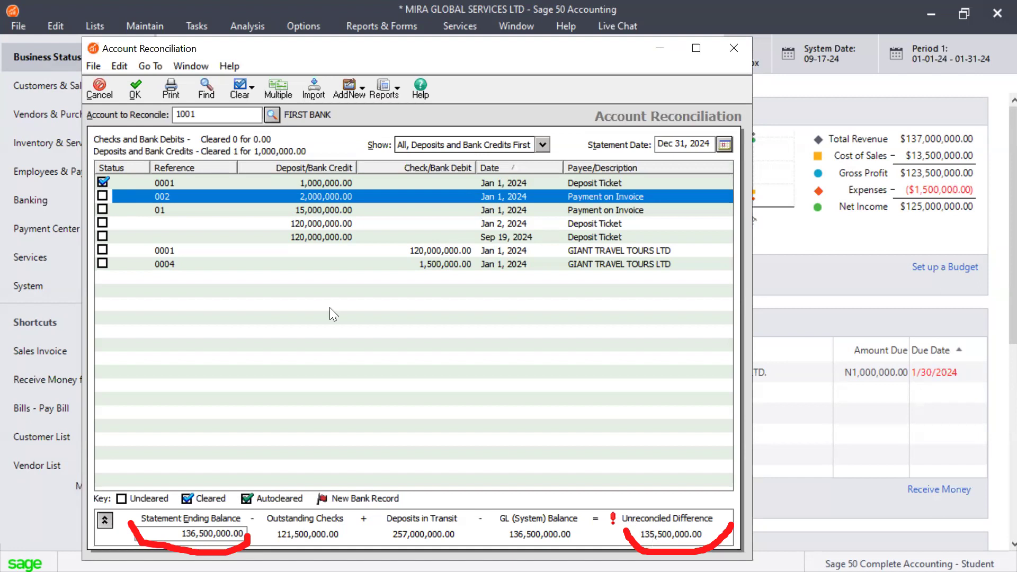
click(103, 183)
click(103, 183)
Step: Reselect account 1001, view only Deposits and Bank Credits, and return to All, Deposits and Bank Credits First
click(270, 113)
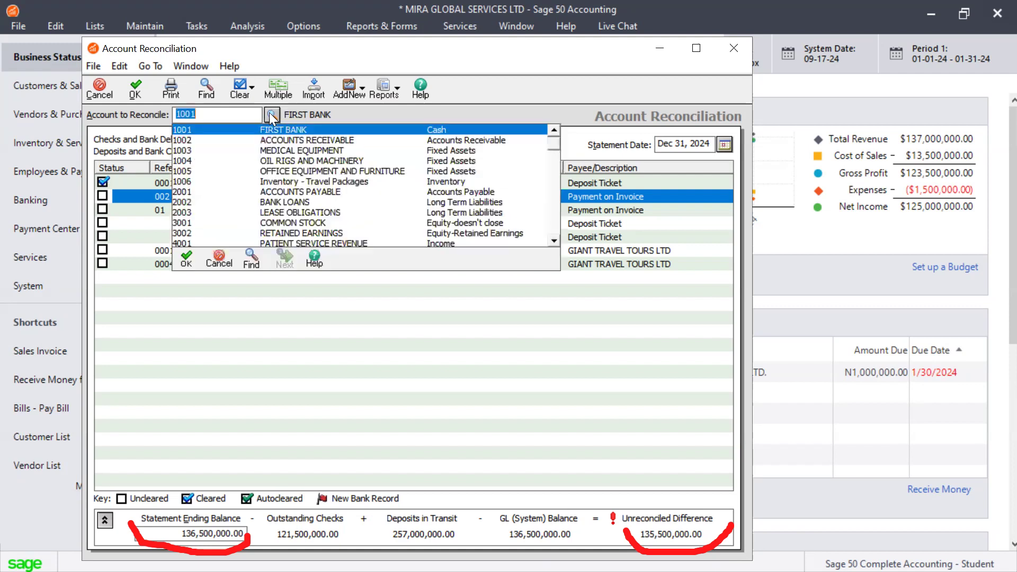
double_click(249, 130)
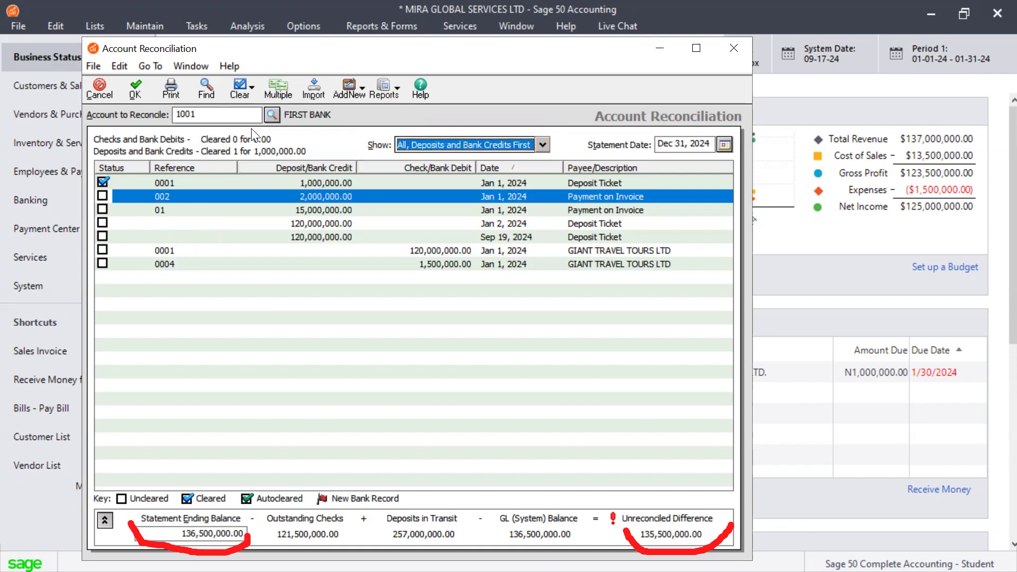
click(541, 146)
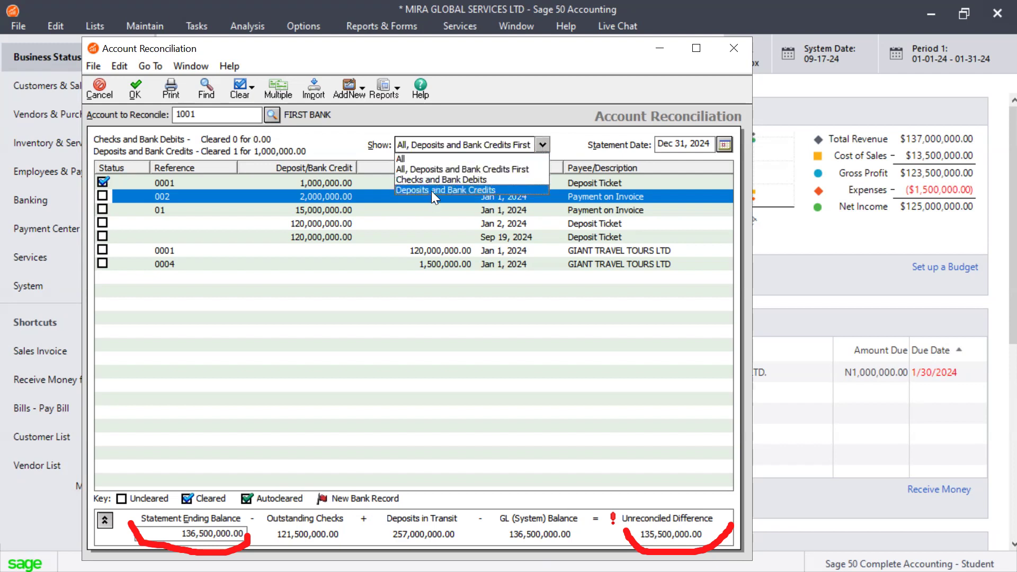
click(433, 188)
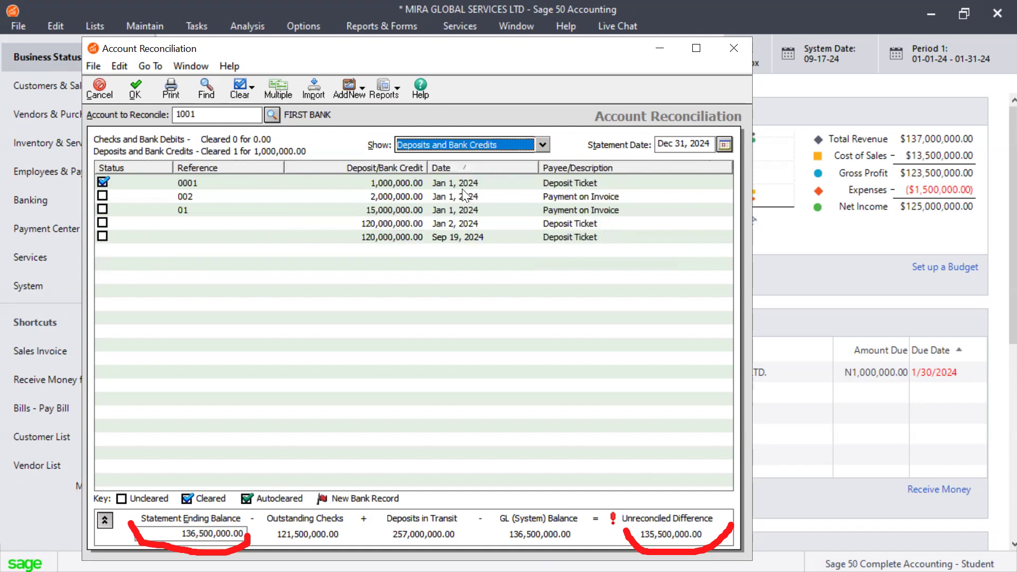
click(545, 142)
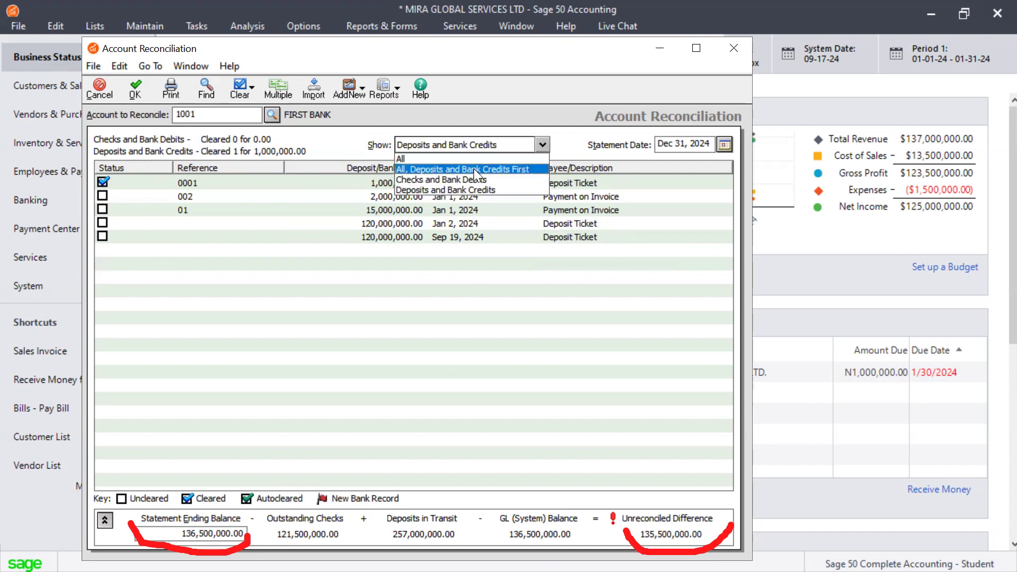
click(474, 169)
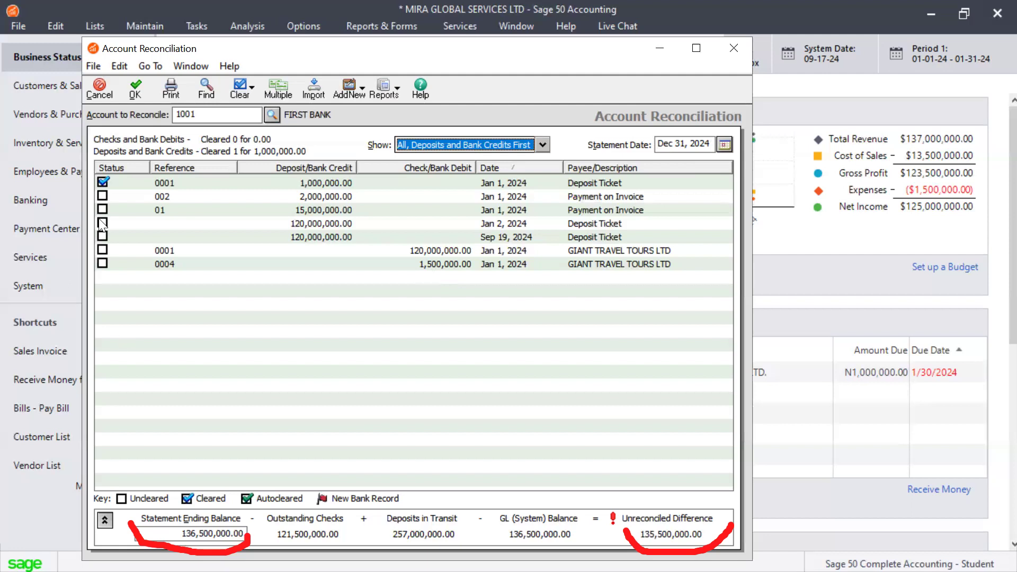
Step: Mark payments 002 and 01, both 120,000,000.00 deposit tickets and the 120,000,000.00 check 0001 as cleared
click(103, 196)
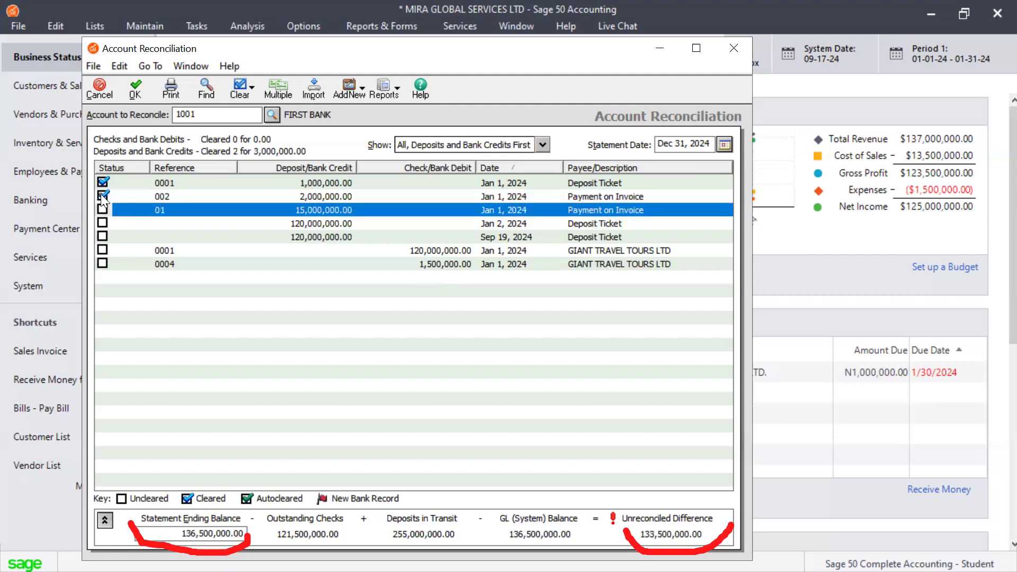
click(103, 210)
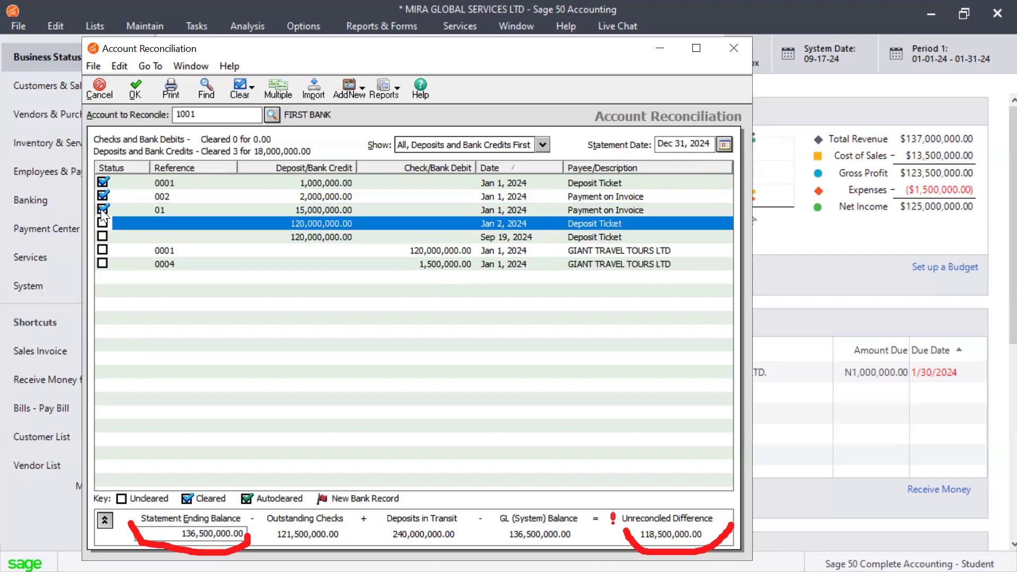
click(102, 223)
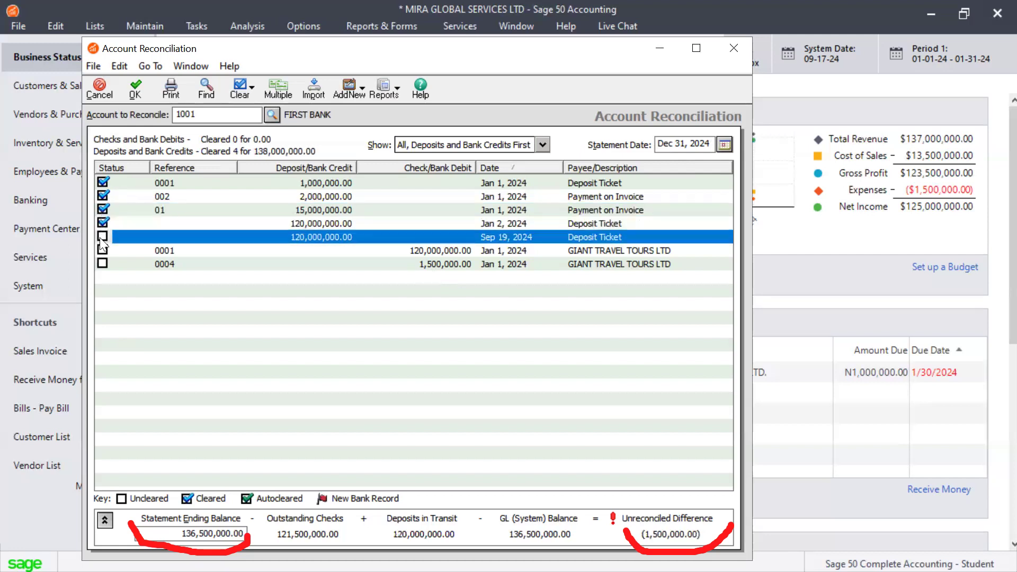
click(102, 237)
click(102, 251)
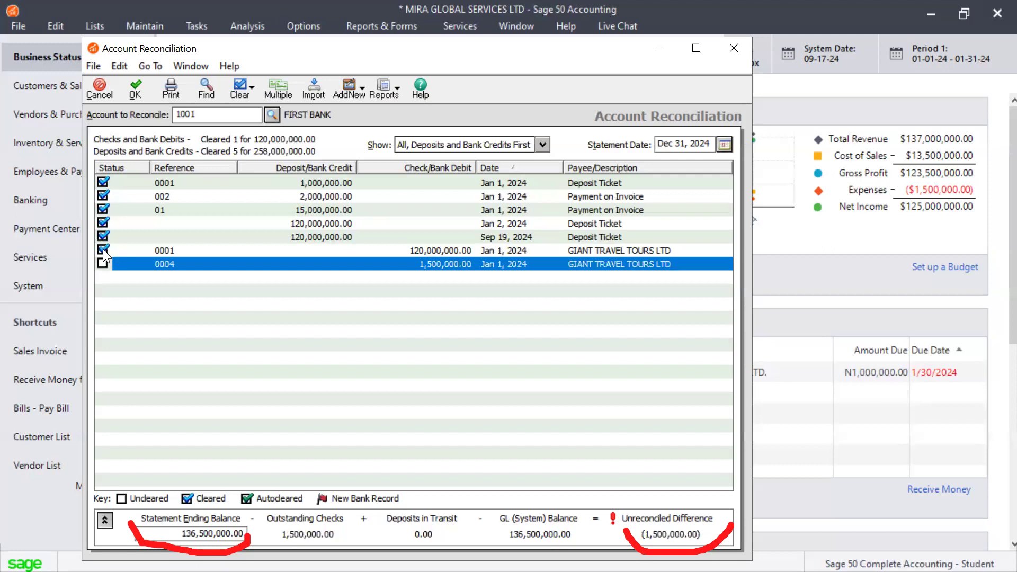
Step: Unclear the 120,000,000.00 check 0001 and the Sep 19, 2024 deposit ticket, and mark the 1,500,000.00 check 0004 as cleared
click(103, 250)
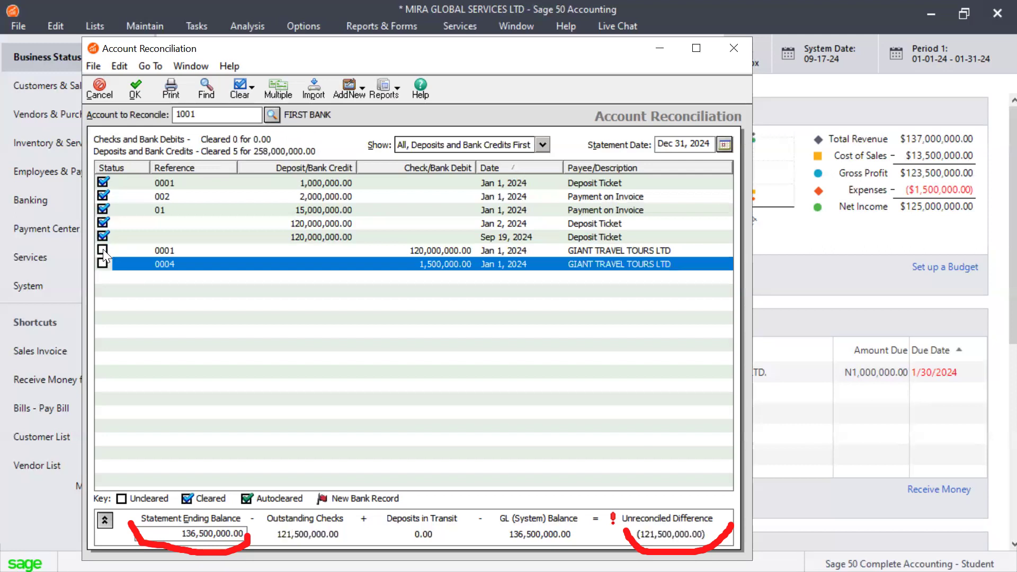
click(103, 237)
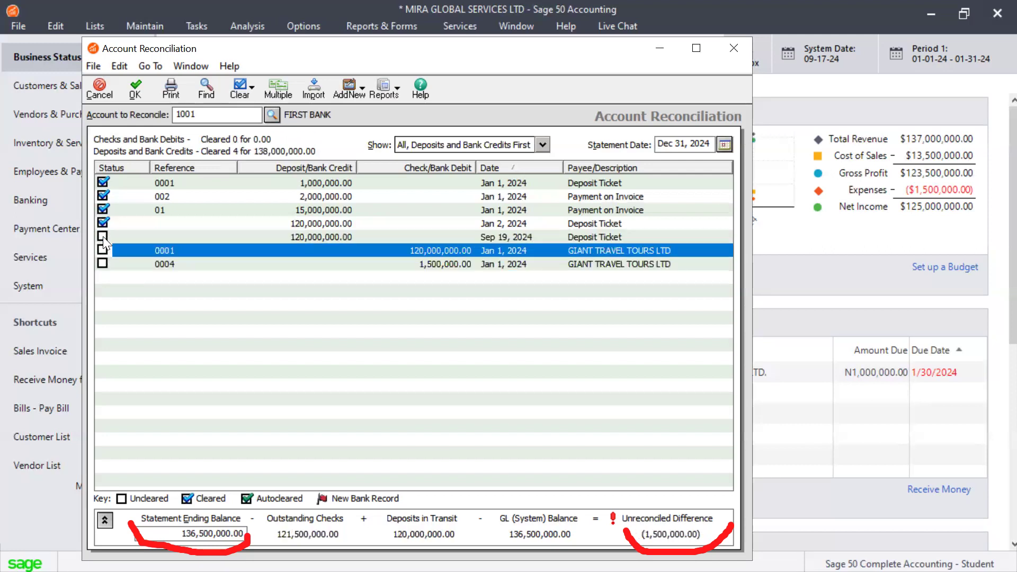
click(103, 223)
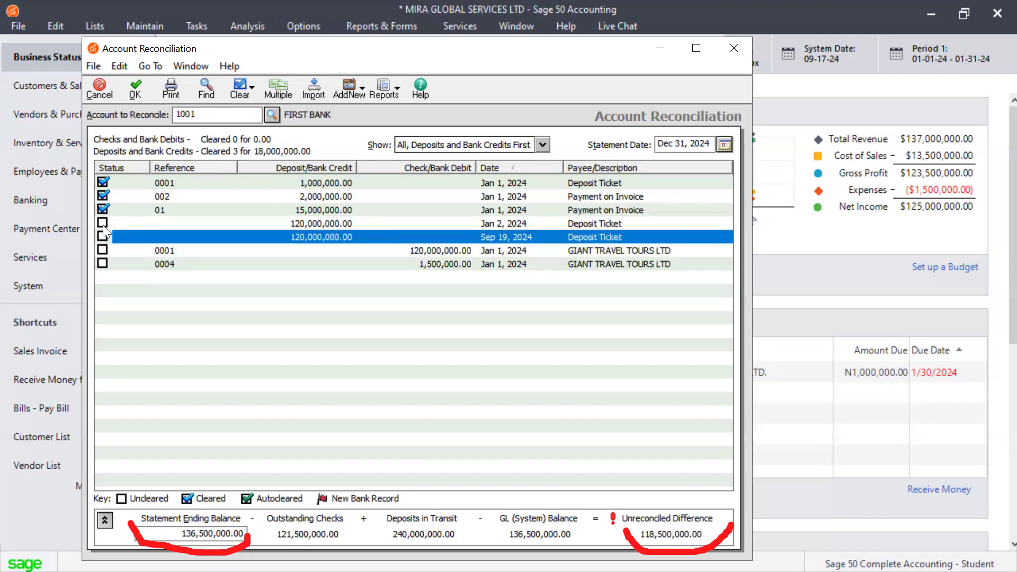
click(103, 223)
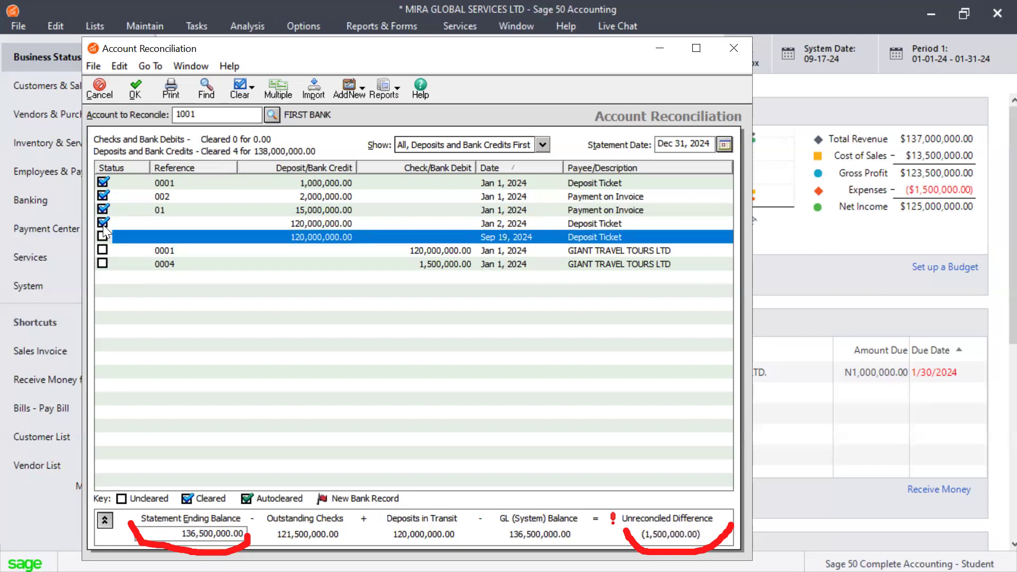
click(103, 263)
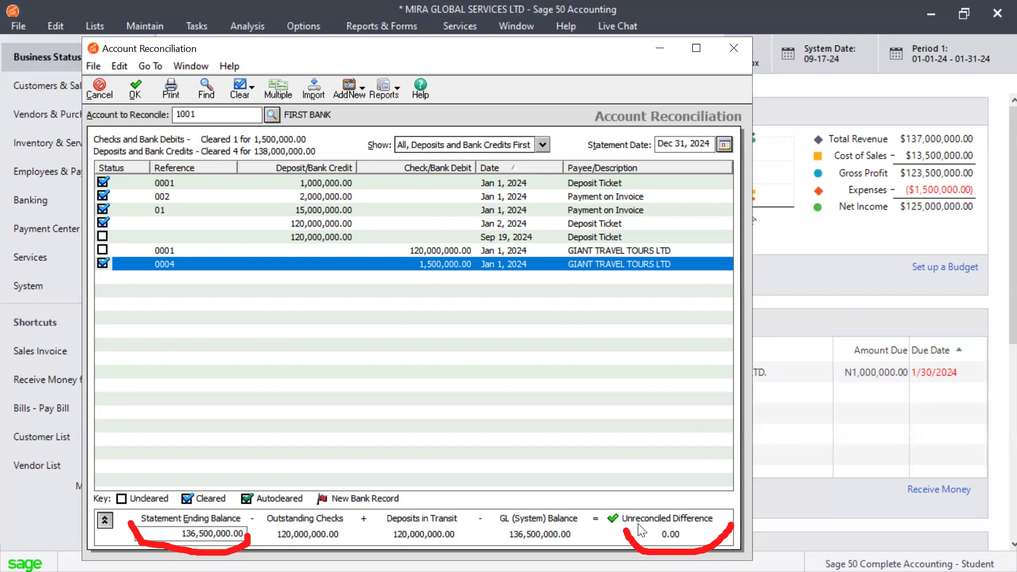
click(102, 249)
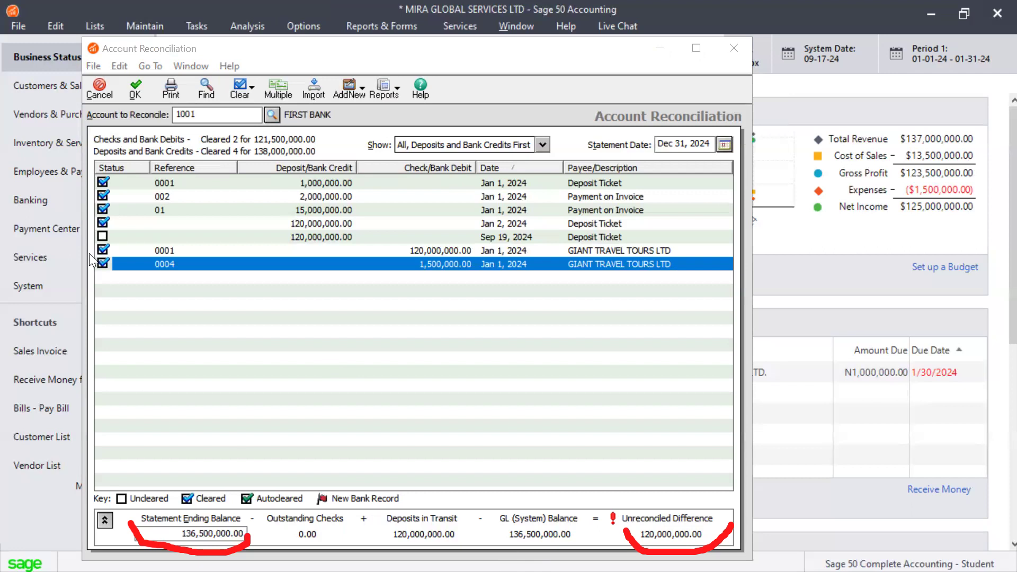
click(102, 251)
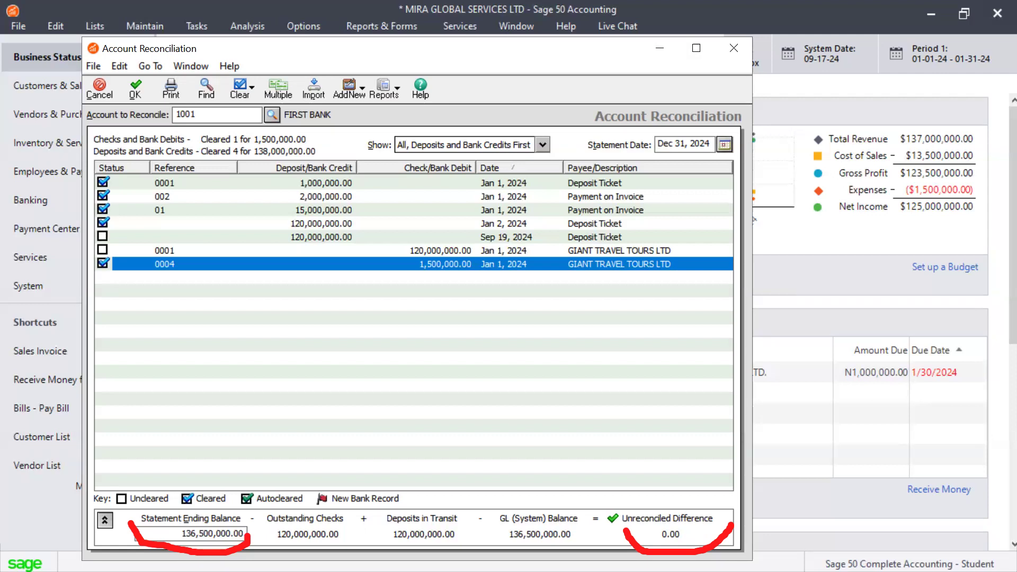
click(104, 251)
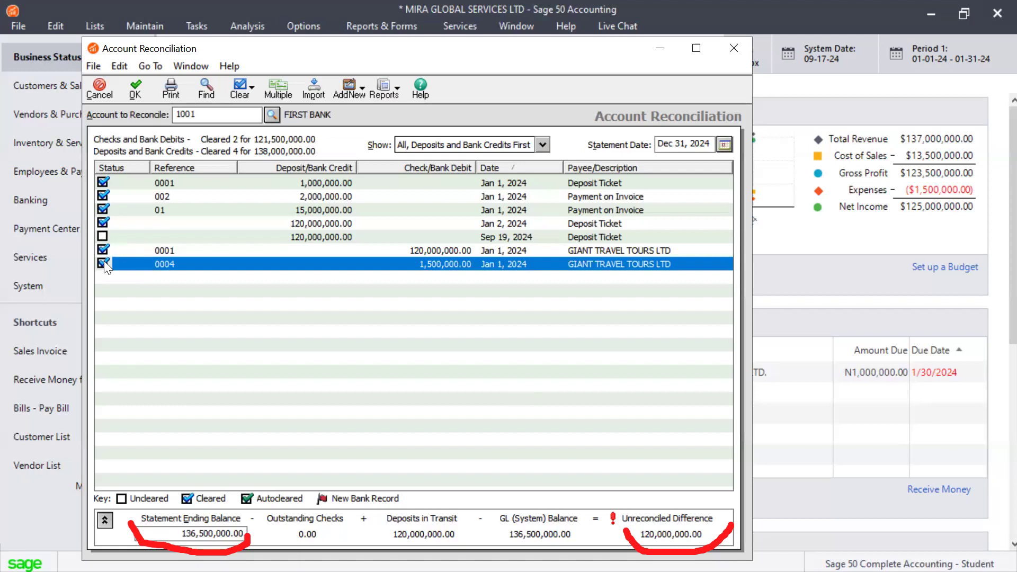
click(102, 251)
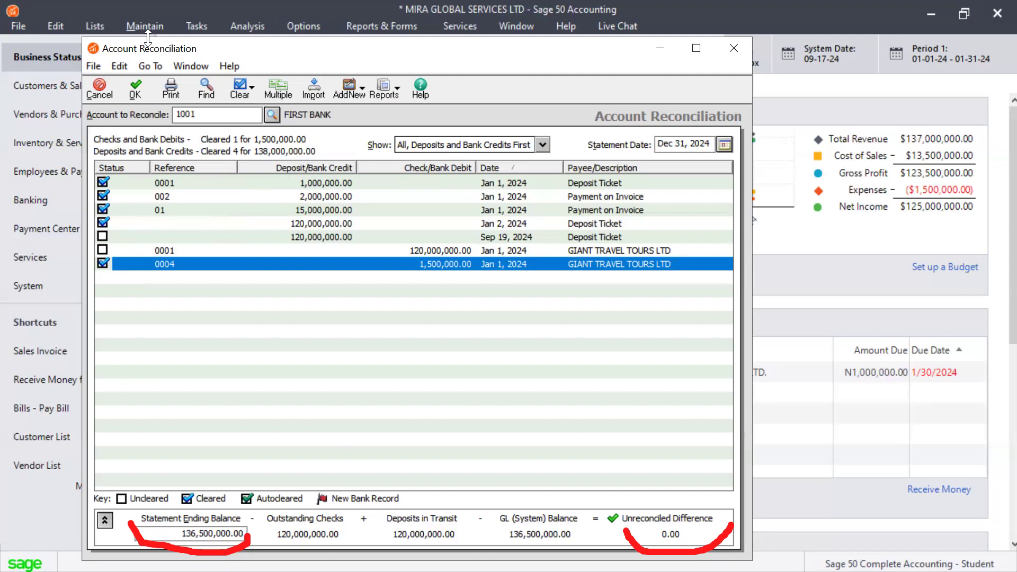
Step: Save the reconciliation and open the Account Reconciliation report
click(145, 89)
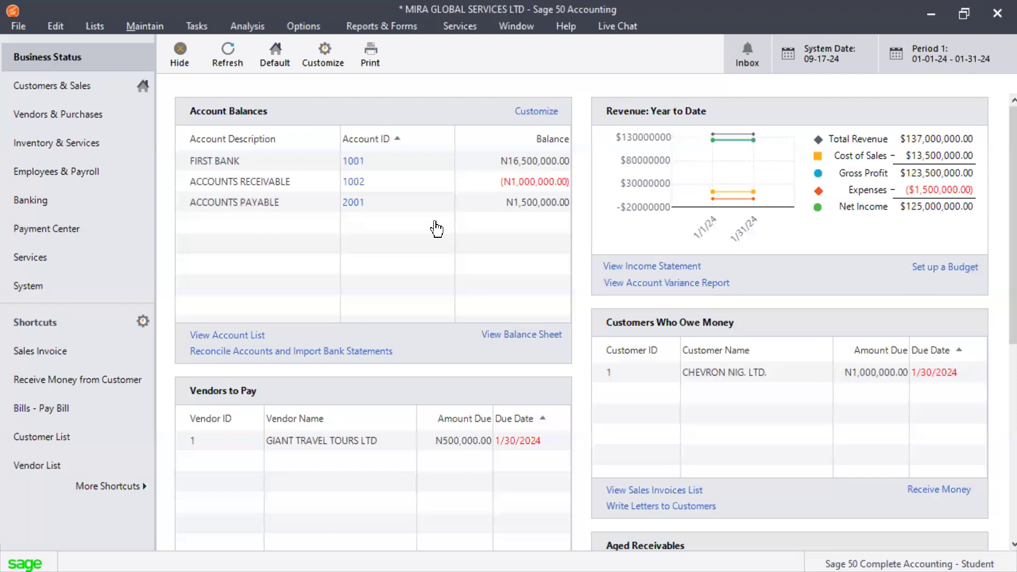
click(381, 26)
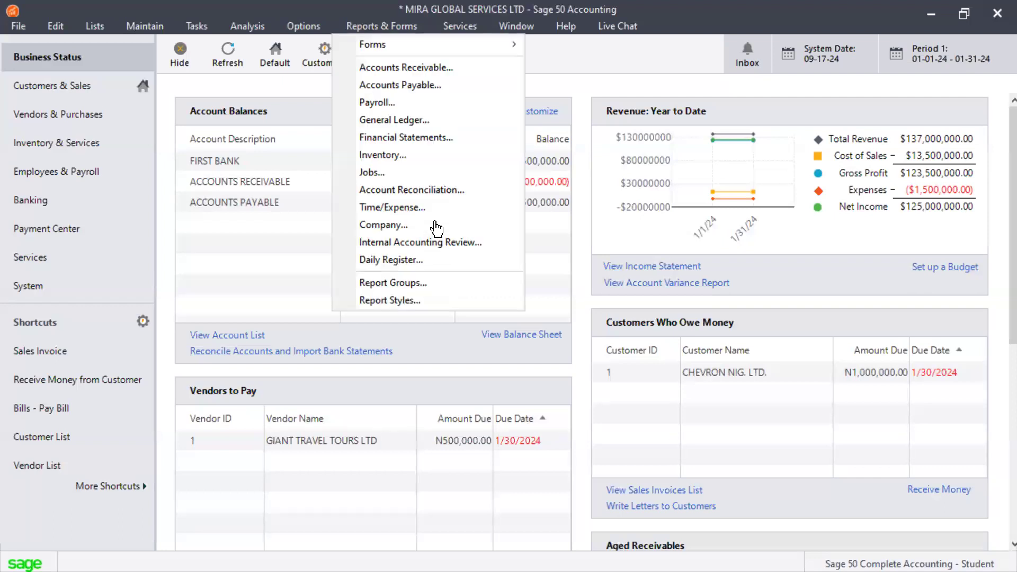
click(396, 189)
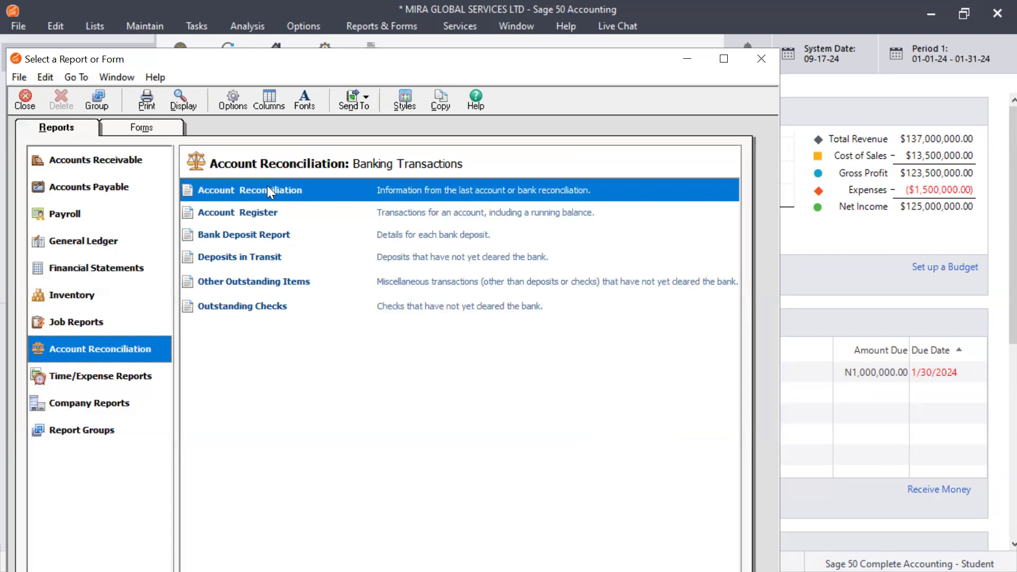
double_click(267, 186)
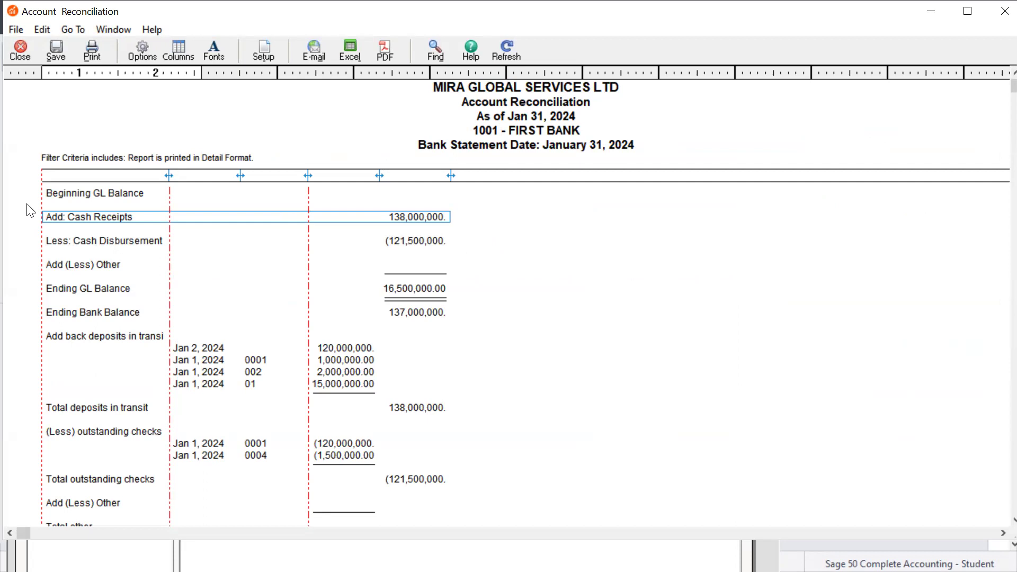
Step: Summarize the Account Reconciliation report, keeping the current period and GL account 1001
click(144, 51)
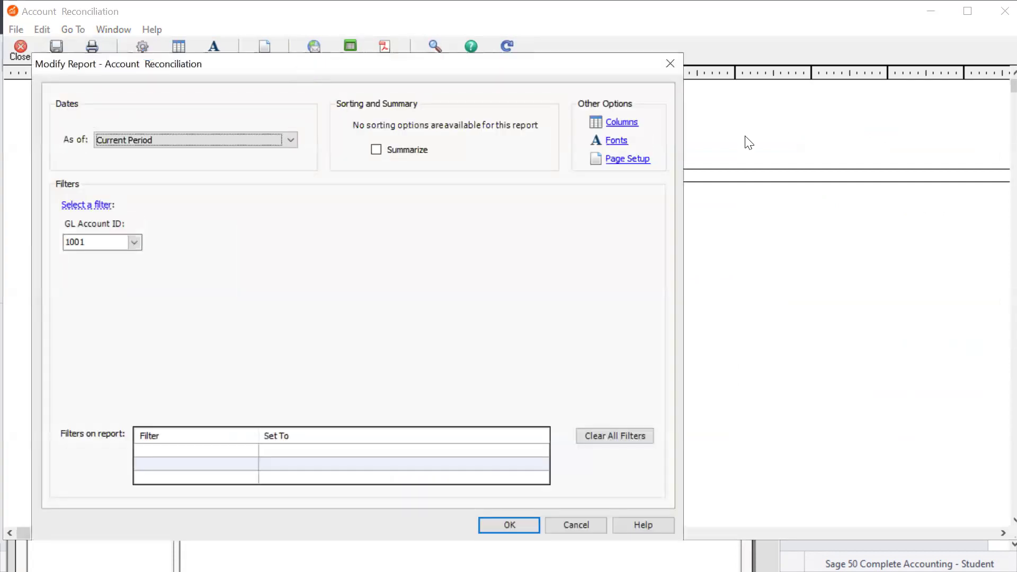
click(291, 139)
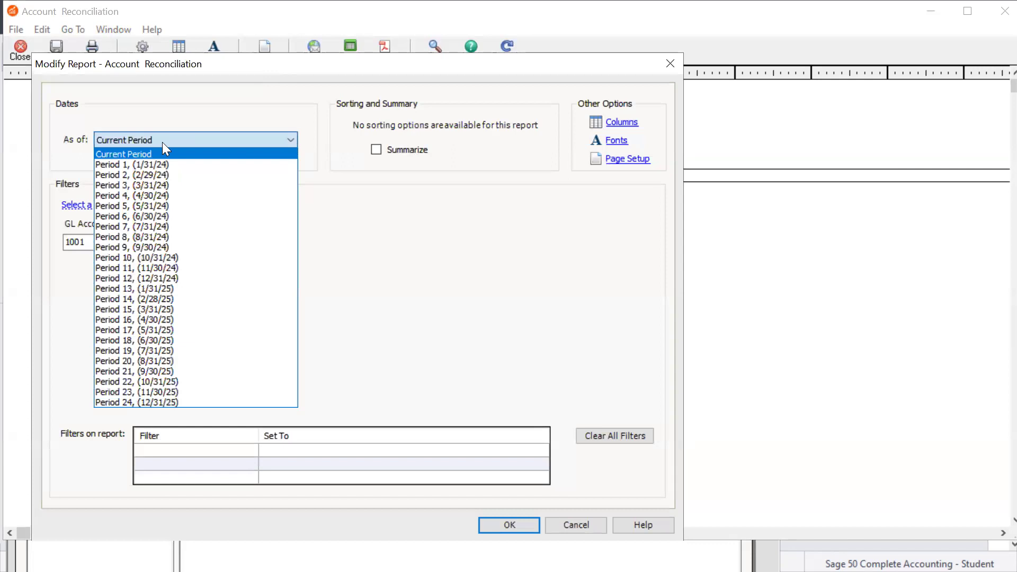
click(430, 210)
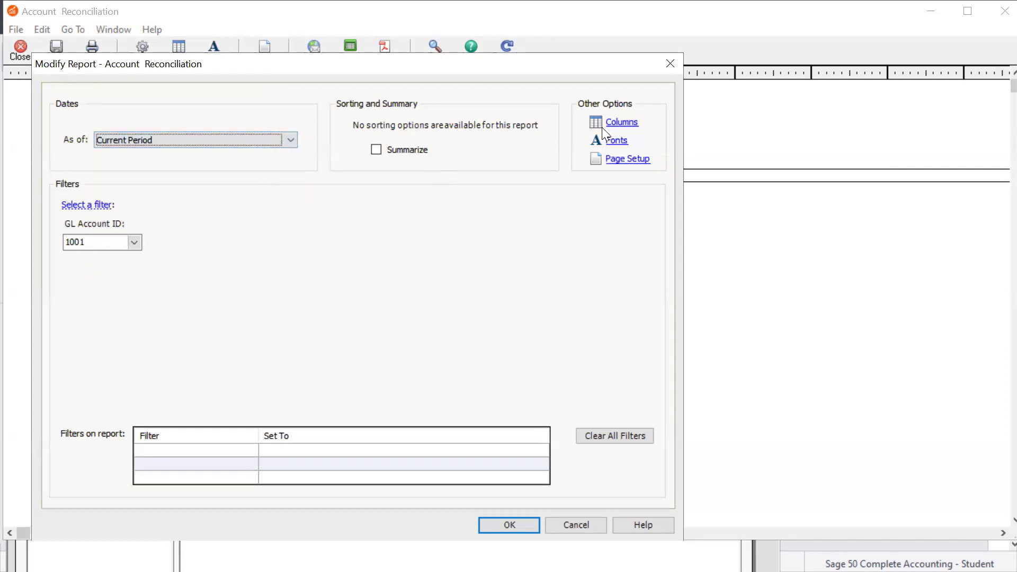
click(400, 151)
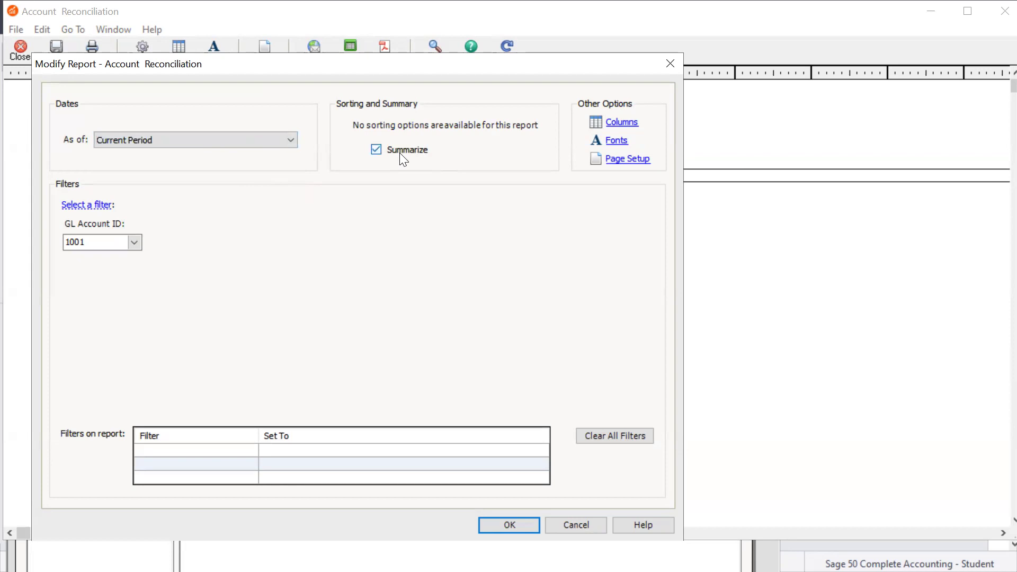
click(499, 524)
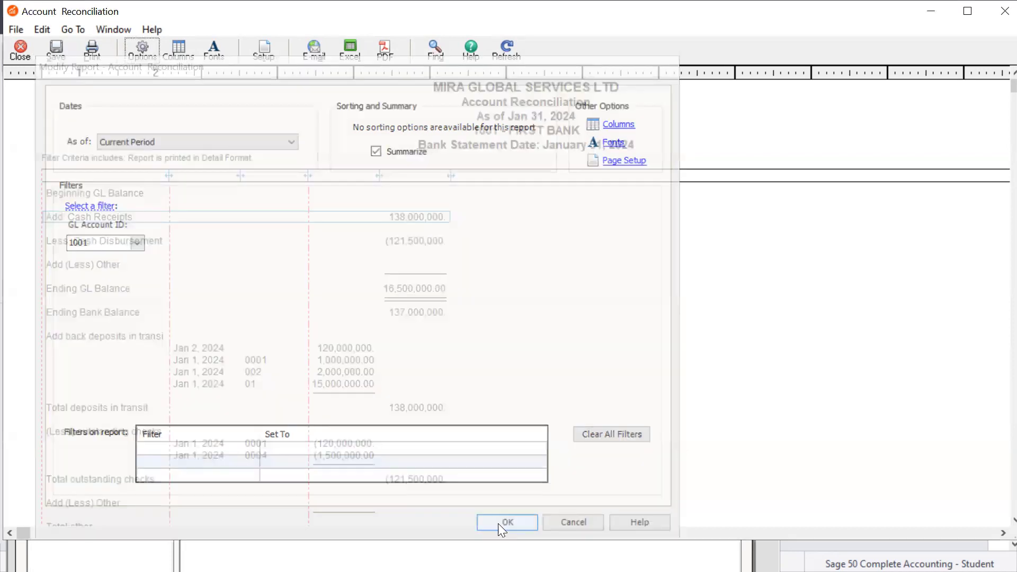